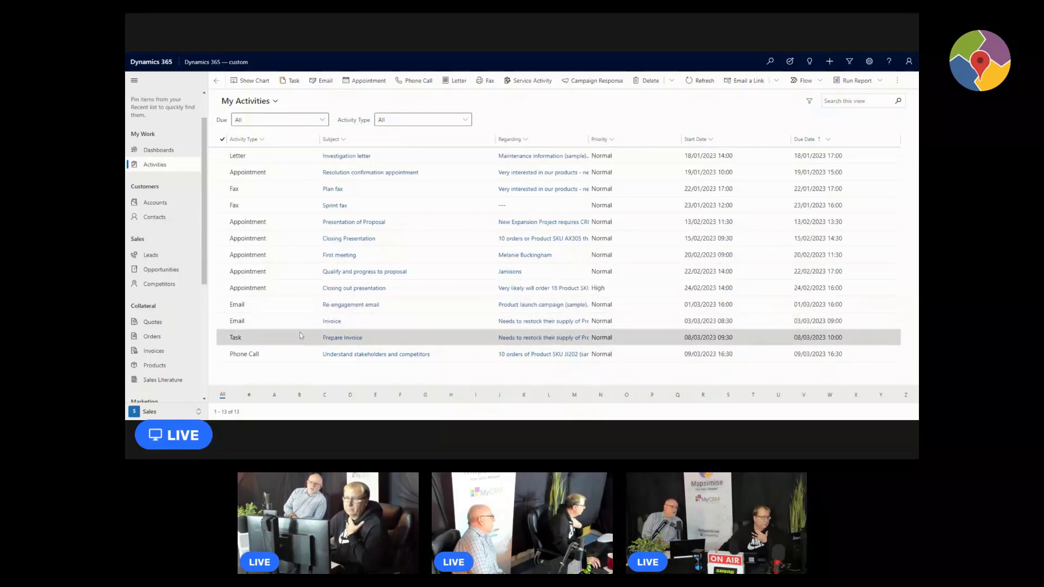
- Check the activity view list and Activity Type filter, keeping the My Activities view
{"action": "left_click", "coordinate": [278, 105]}
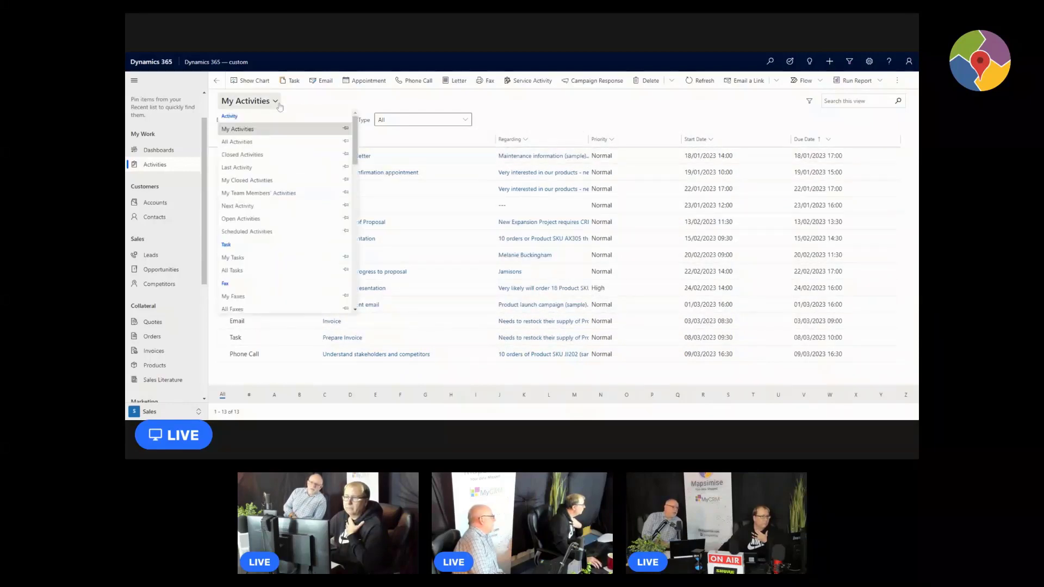
{"action": "left_click", "coordinate": [279, 105]}
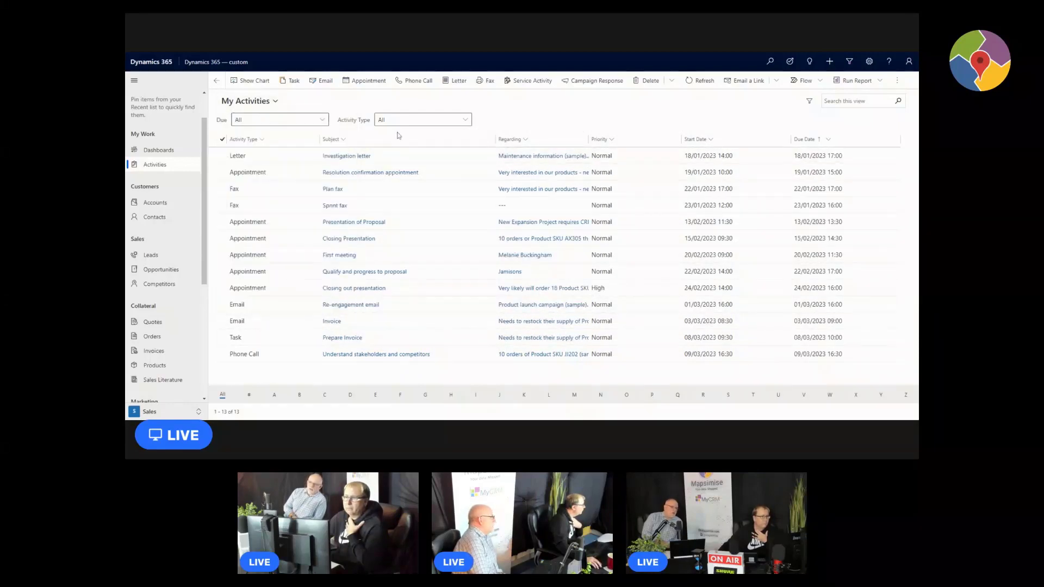
{"action": "left_click", "coordinate": [466, 120]}
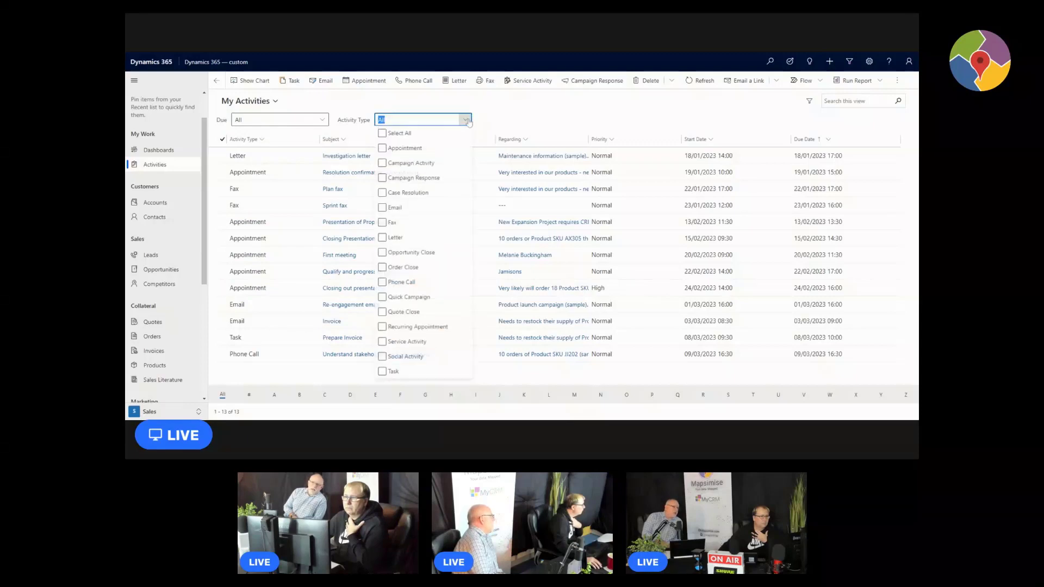
- Show the chart pane beside My Activities and switch it to Activities by Type
{"action": "left_click", "coordinate": [251, 81]}
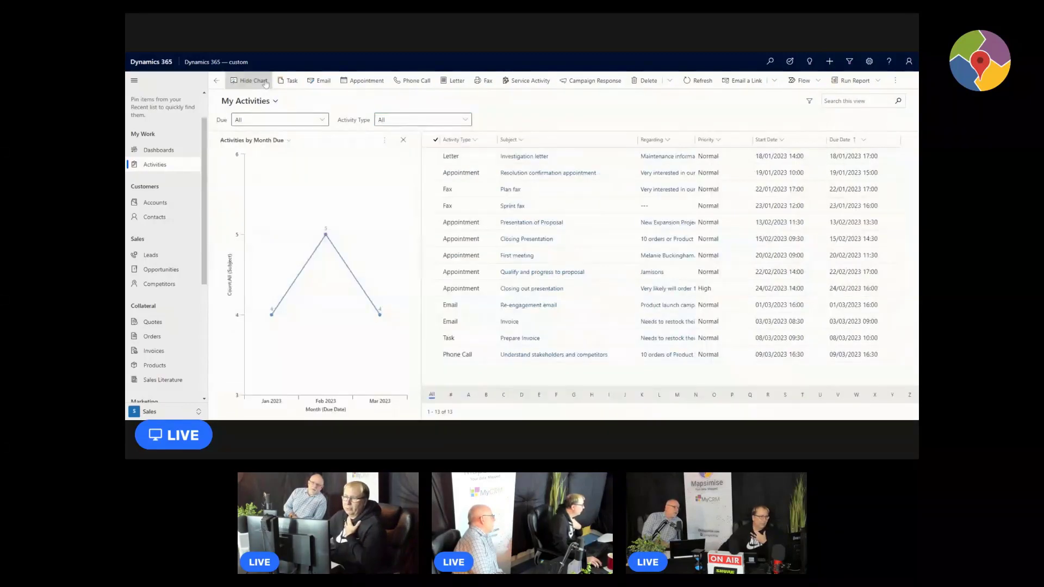
{"action": "left_click", "coordinate": [290, 143]}
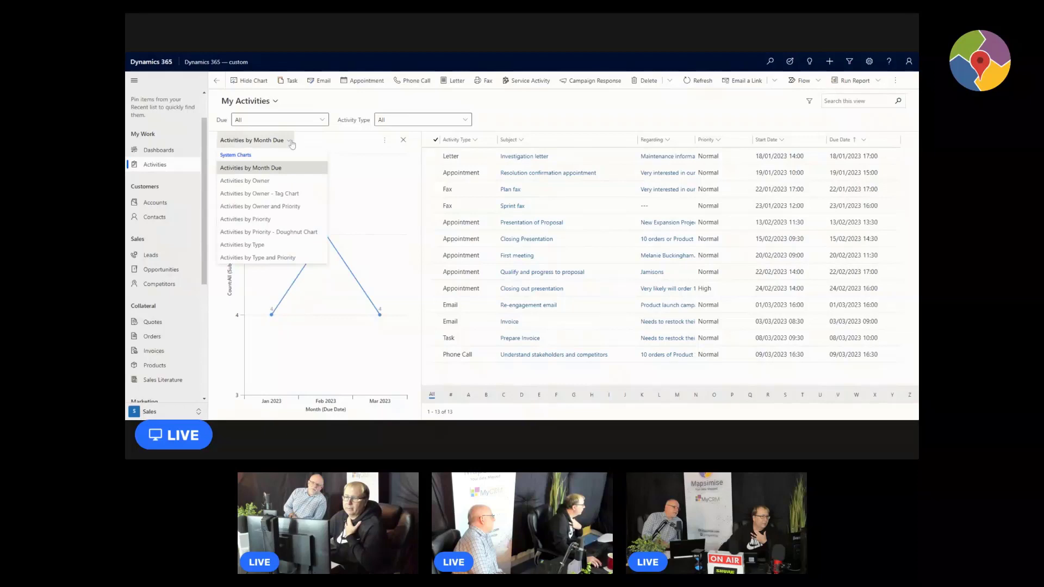
{"action": "left_click", "coordinate": [256, 245]}
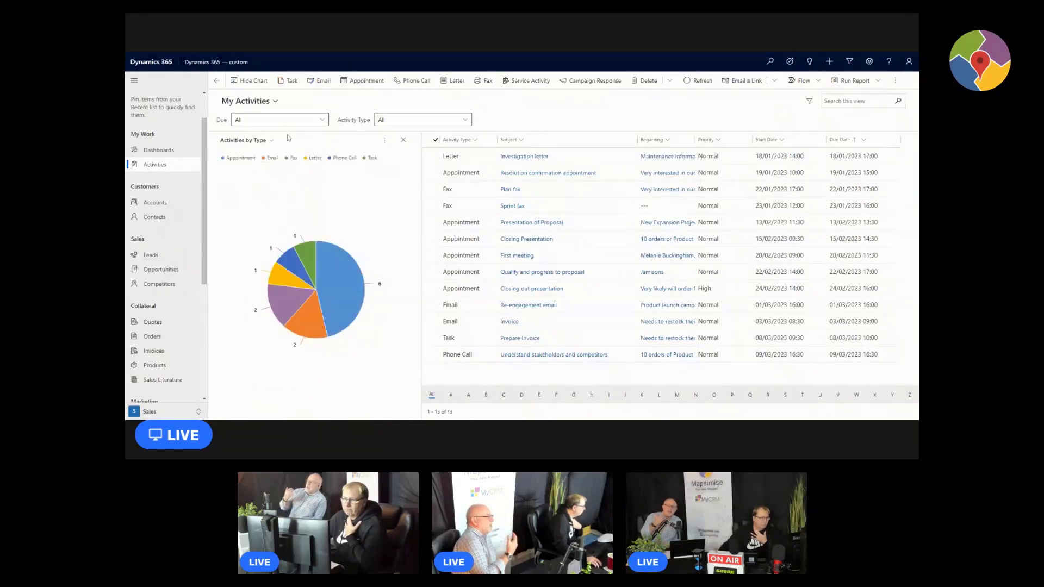
- Filter the list by the Task, Phone Call and Letter slices, ending on the six Appointments
{"action": "mouse_move", "coordinate": [345, 261]}
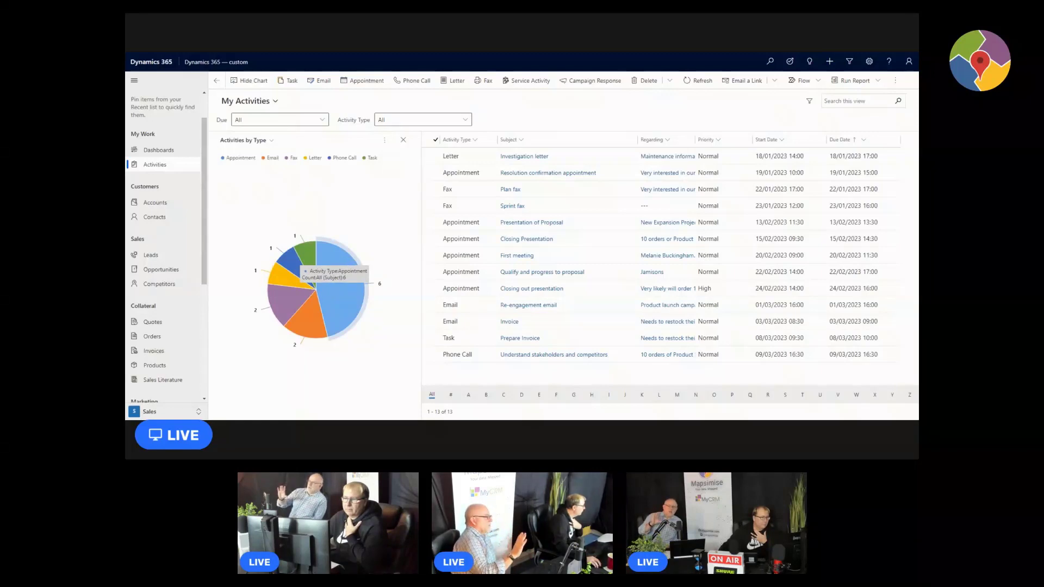
{"action": "mouse_move", "coordinate": [318, 325]}
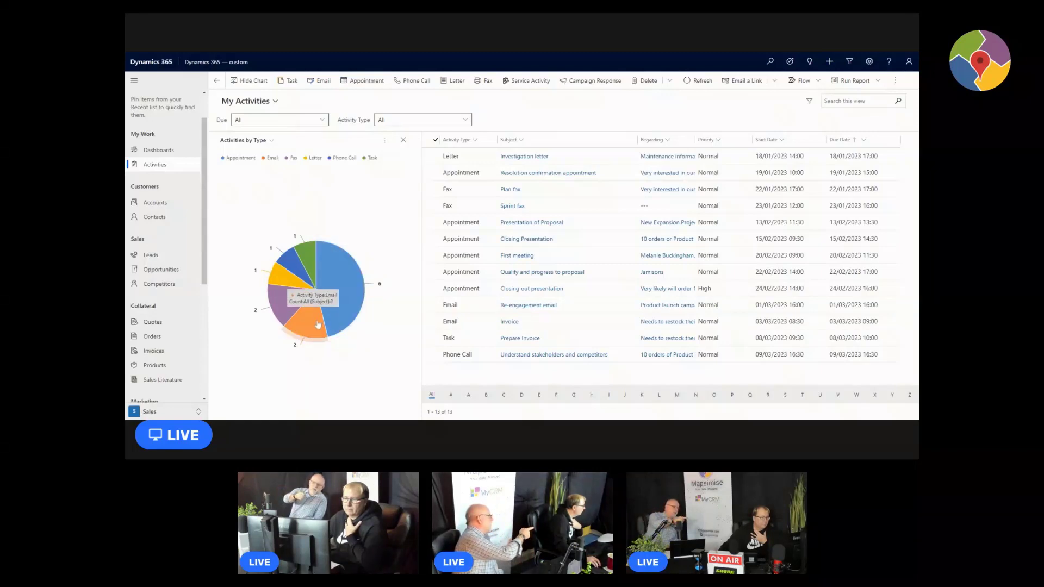
{"action": "left_click", "coordinate": [343, 286]}
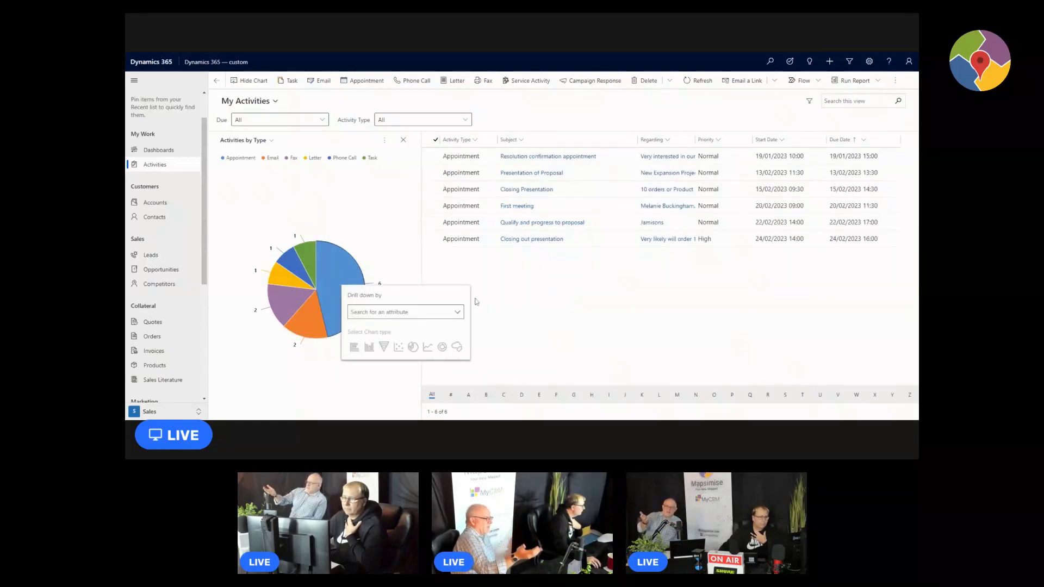
{"action": "left_click", "coordinate": [308, 260]}
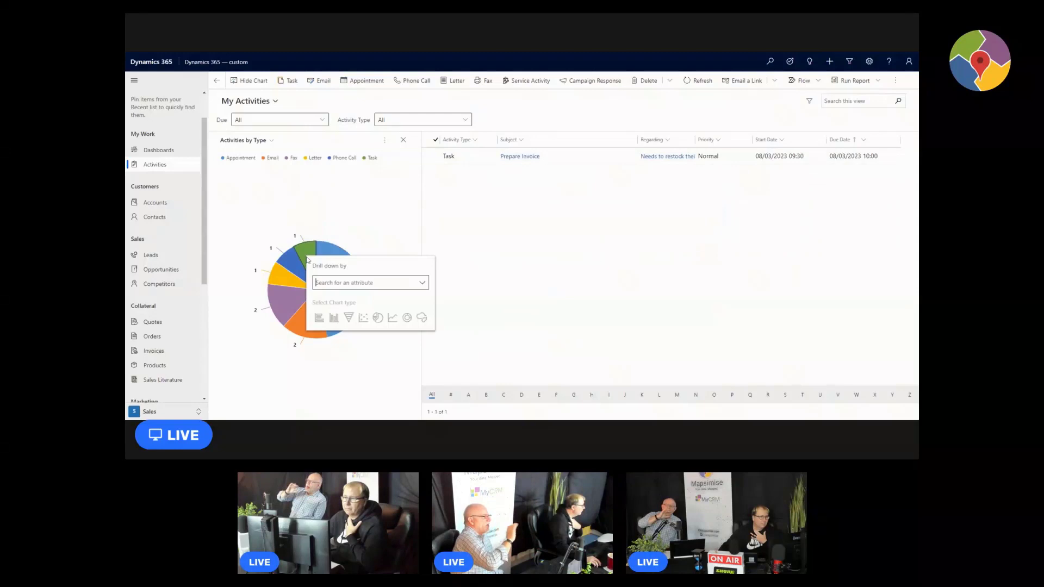
{"action": "left_click", "coordinate": [288, 268]}
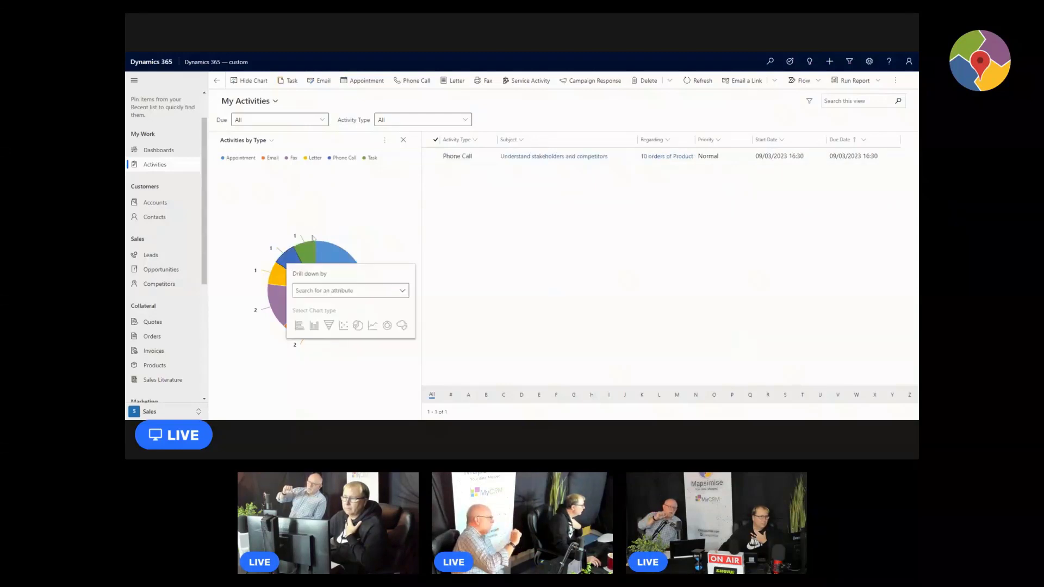
{"action": "left_click", "coordinate": [277, 285]}
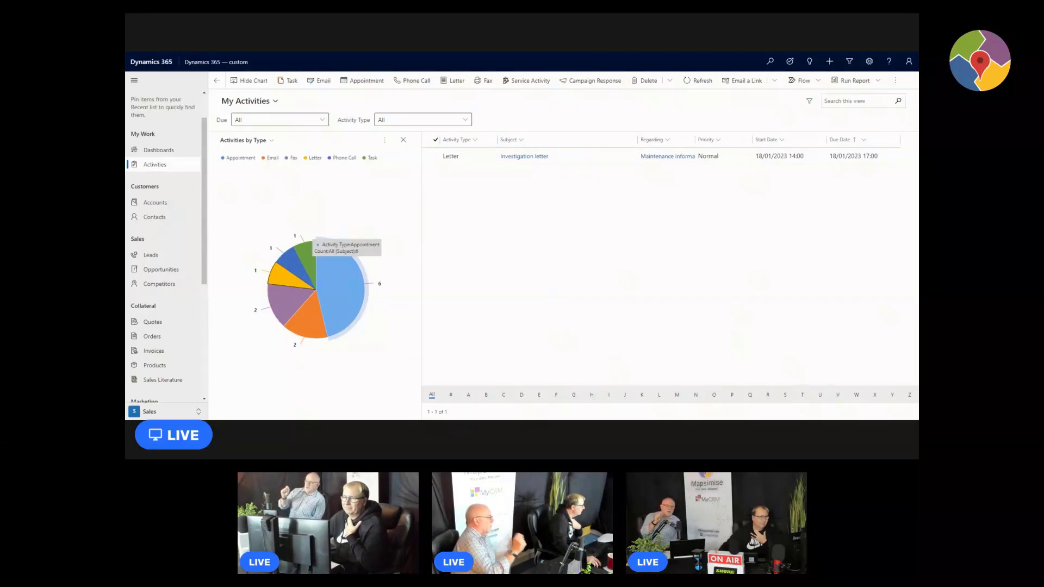
{"action": "left_click", "coordinate": [342, 280]}
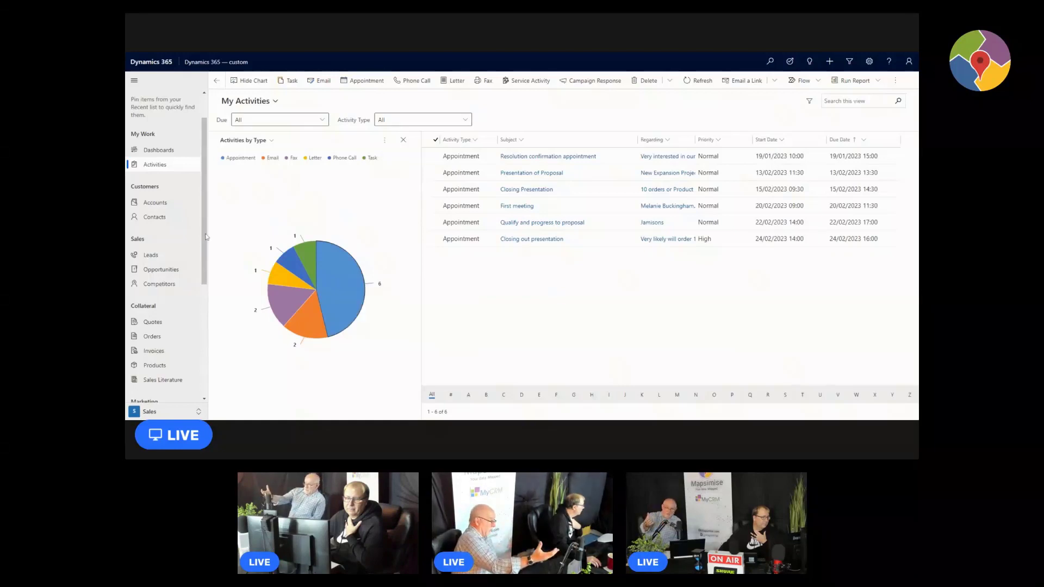
- Open the Team Calendar, collapse its filter panel and advance one month
{"action": "left_click_drag", "start_coordinate": [204, 265], "coordinate": [213, 381]}
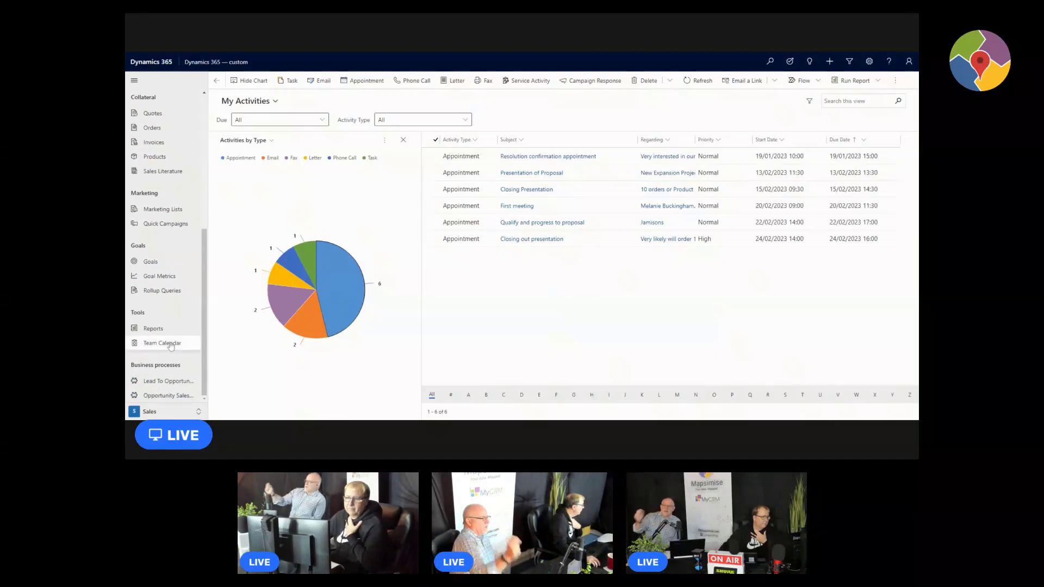
{"action": "left_click", "coordinate": [170, 344]}
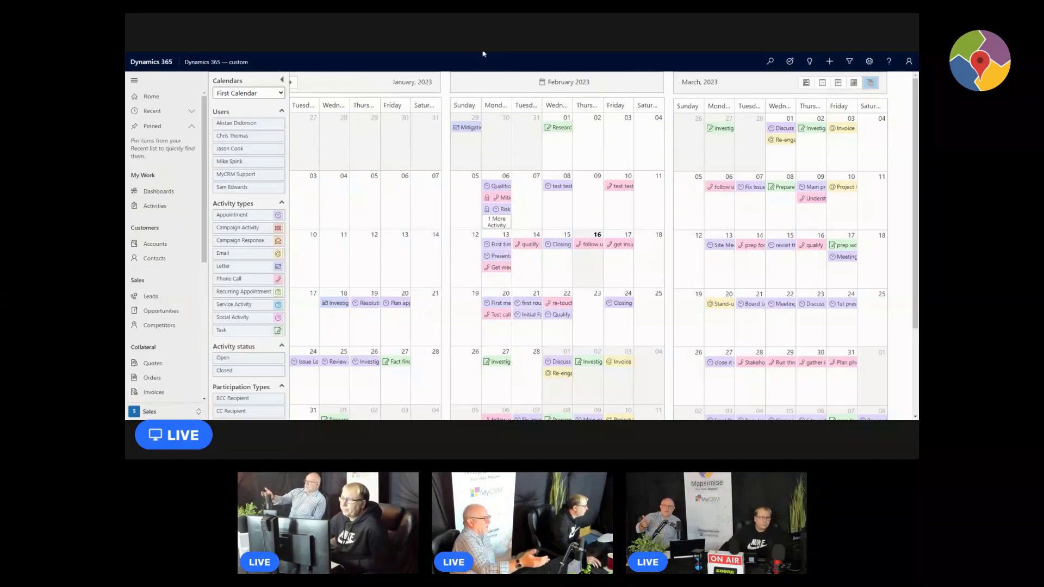
{"action": "left_click", "coordinate": [282, 80]}
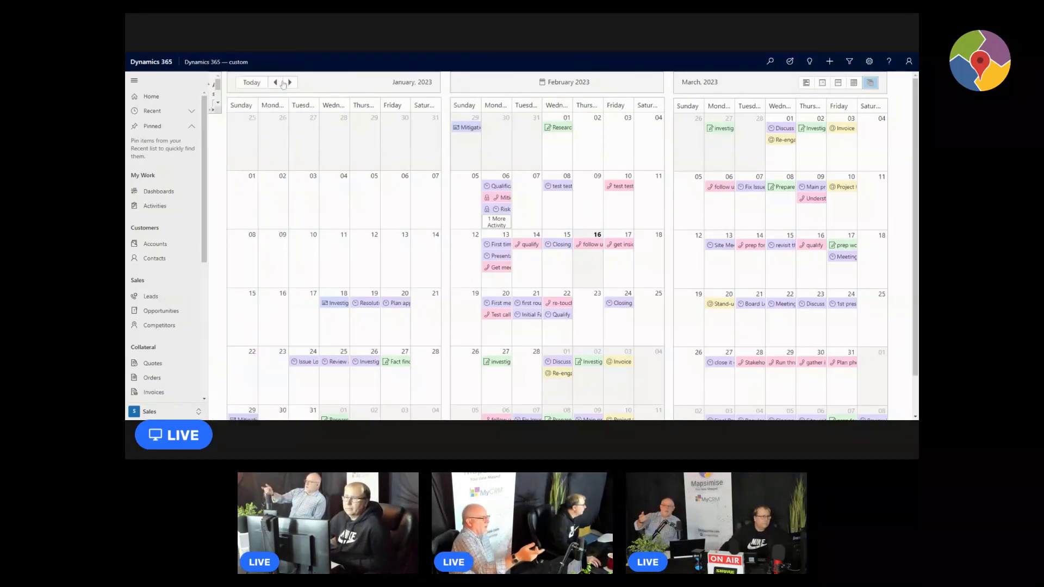
{"action": "left_click", "coordinate": [289, 82]}
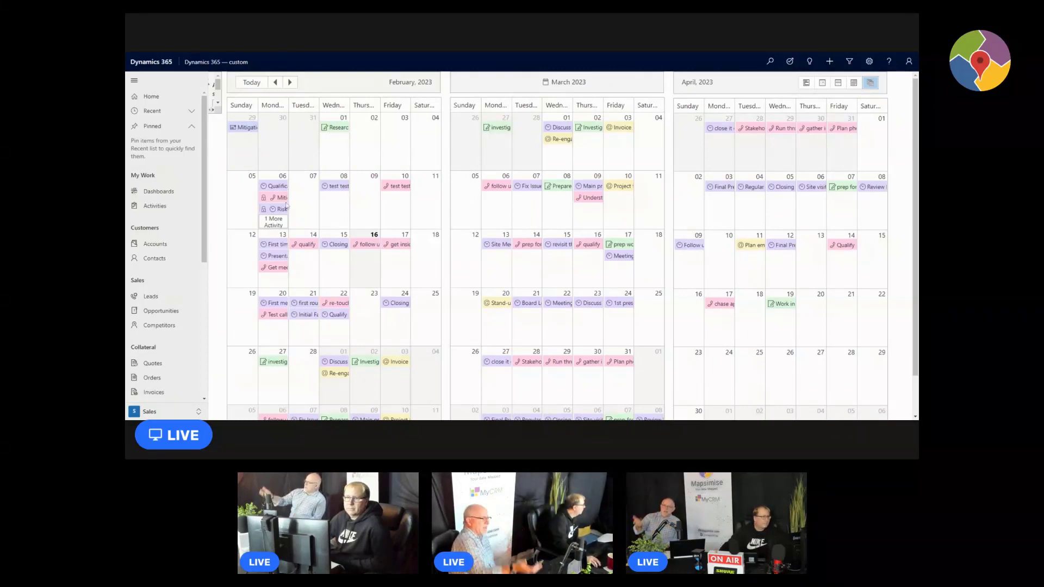
- Hide the filter panel again, then restore the user and activity-type filter options
{"action": "left_click", "coordinate": [214, 81]}
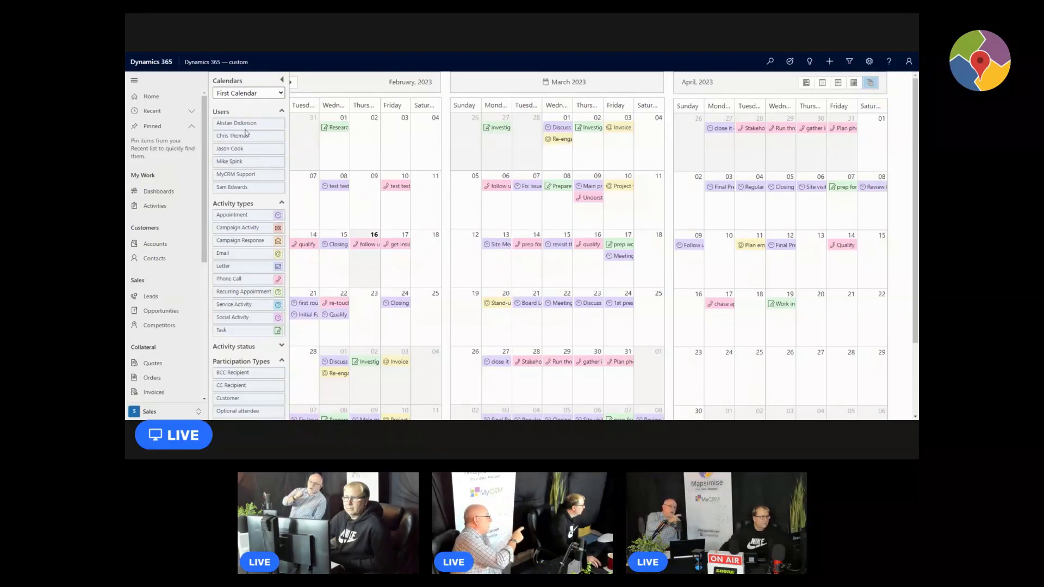
{"action": "left_click", "coordinate": [282, 79]}
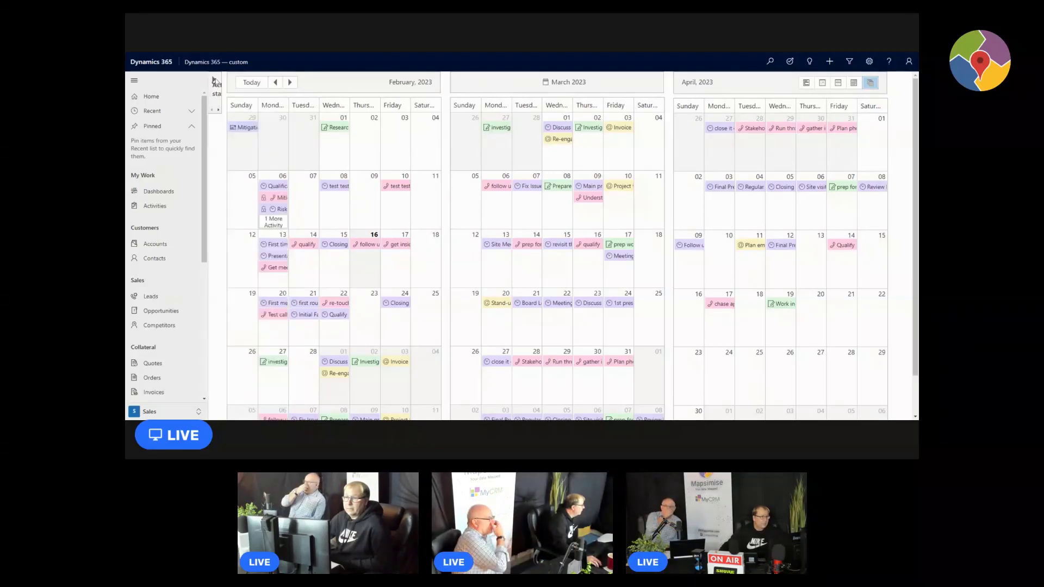
{"action": "left_click", "coordinate": [213, 80]}
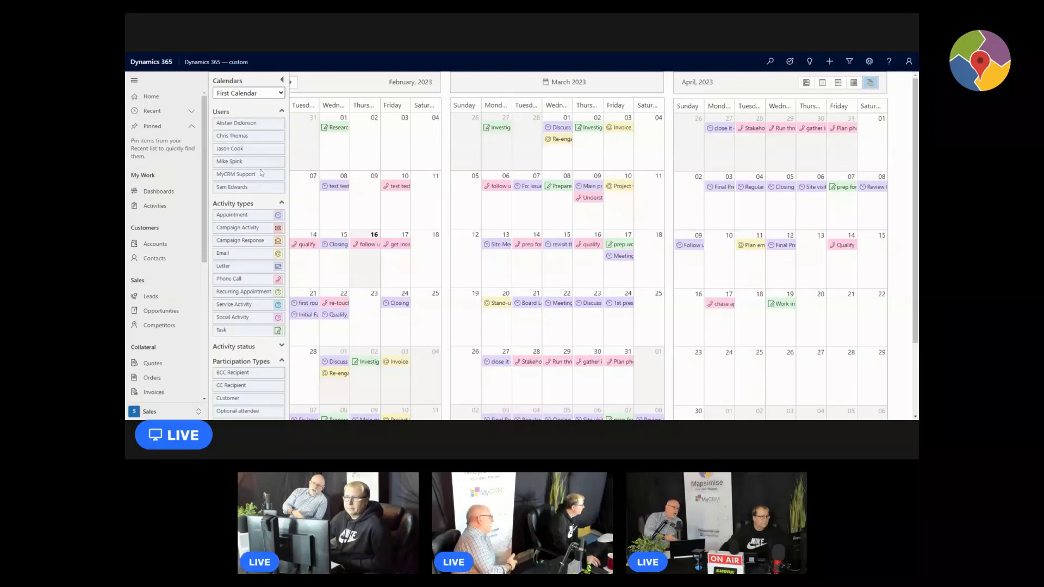
- Hide the three users' activities from the team calendar
{"action": "left_click", "coordinate": [261, 127]}
{"action": "left_click", "coordinate": [261, 137]}
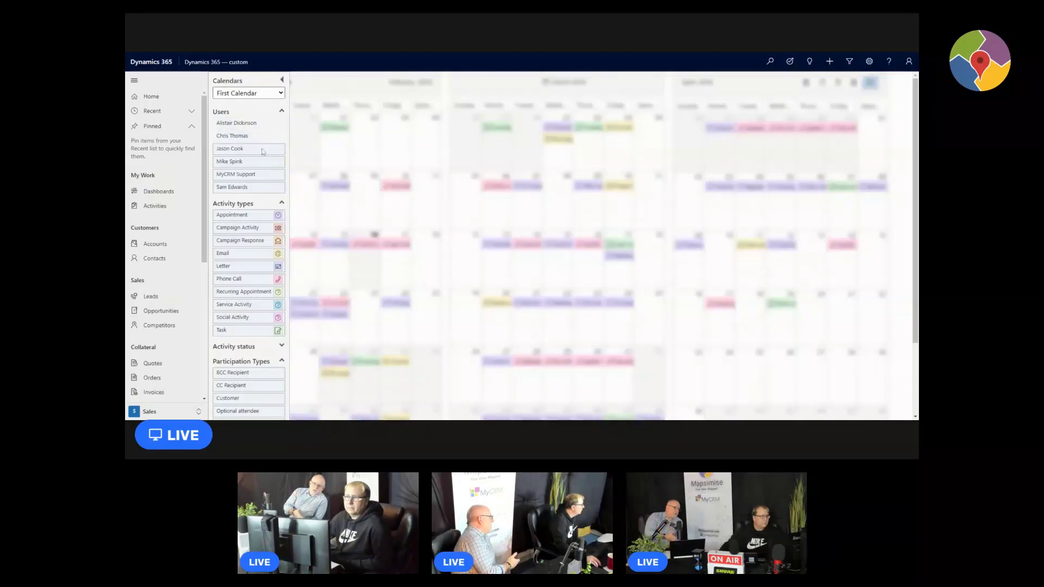
{"action": "left_click", "coordinate": [262, 150]}
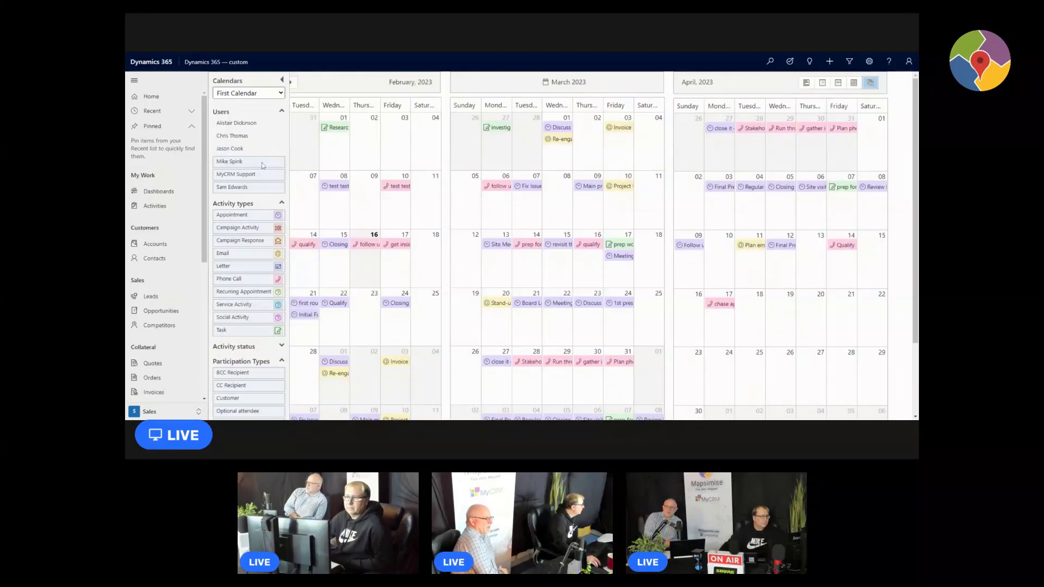
- Filter out Closed and Open activities by status, then show Open activities again
{"action": "scroll", "coordinate": [244, 229], "scroll_direction": "down", "scroll_amount": 2}
{"action": "left_click", "coordinate": [233, 254]}
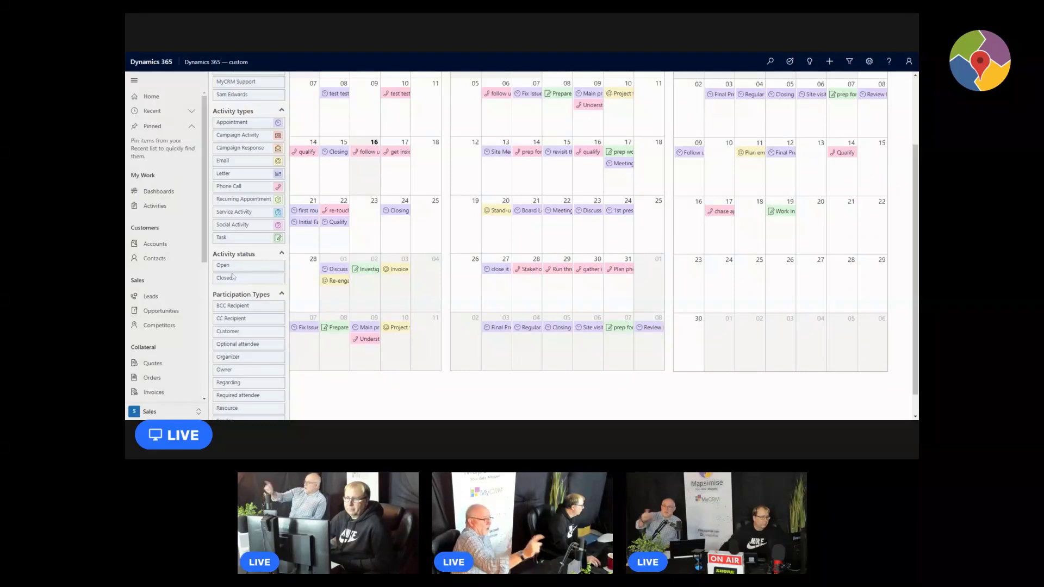
{"action": "left_click", "coordinate": [235, 280]}
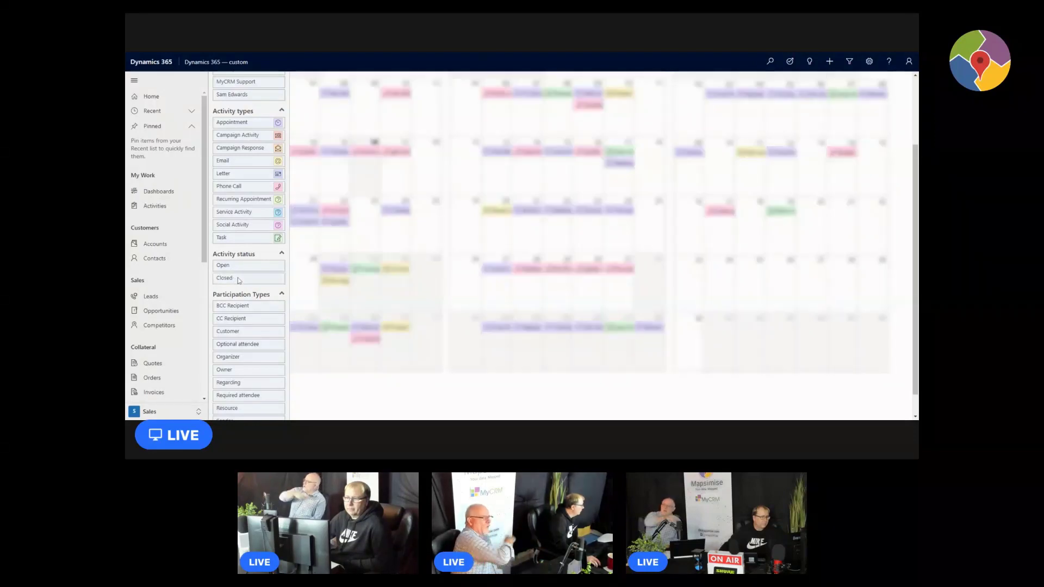
{"action": "left_click", "coordinate": [237, 271]}
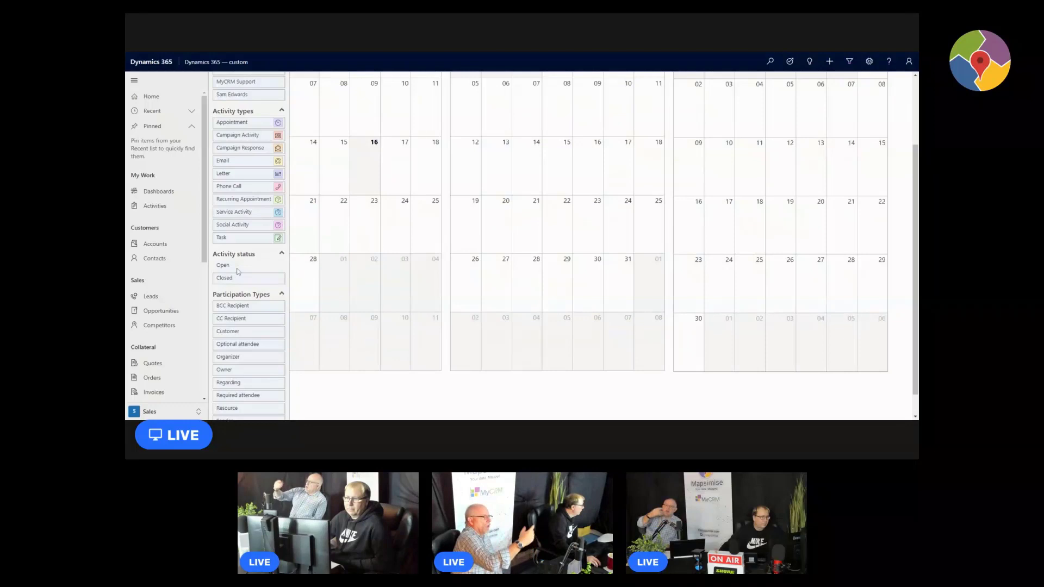
{"action": "left_click", "coordinate": [238, 269]}
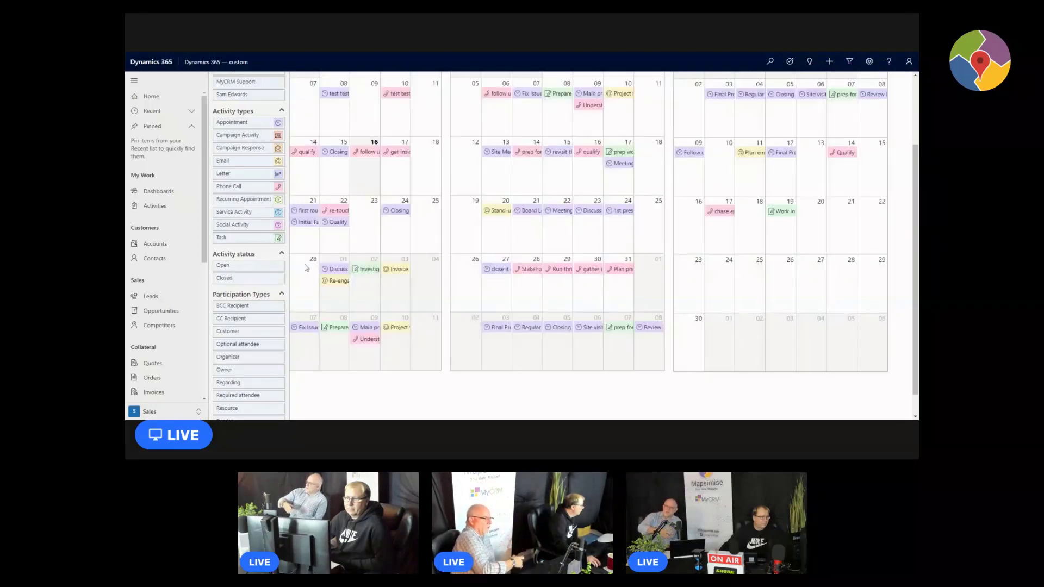
{"action": "scroll", "coordinate": [257, 295], "scroll_direction": "down", "scroll_amount": 1}
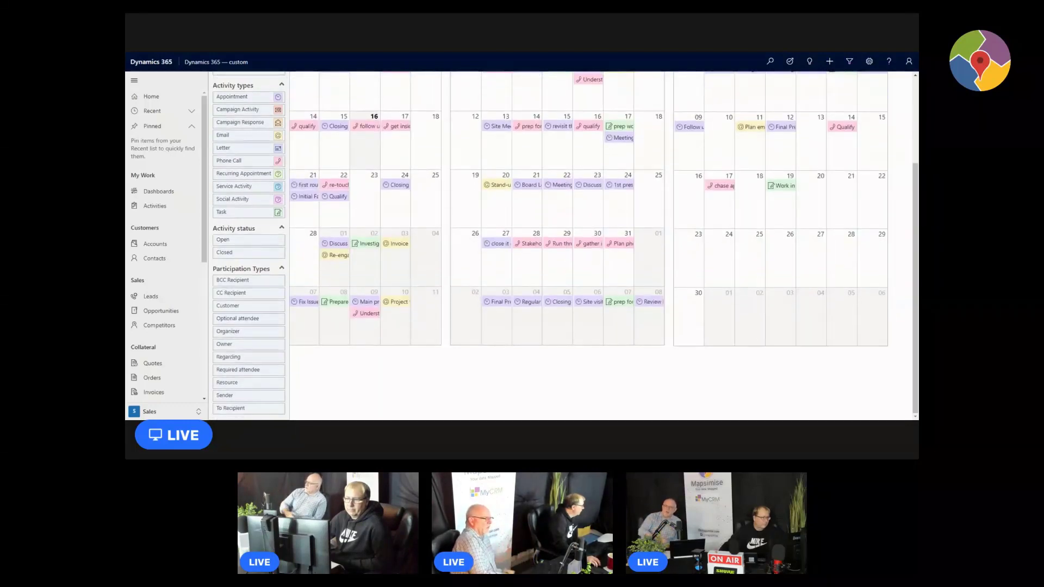
{"action": "scroll", "coordinate": [256, 295], "scroll_direction": "up", "scroll_amount": 4}
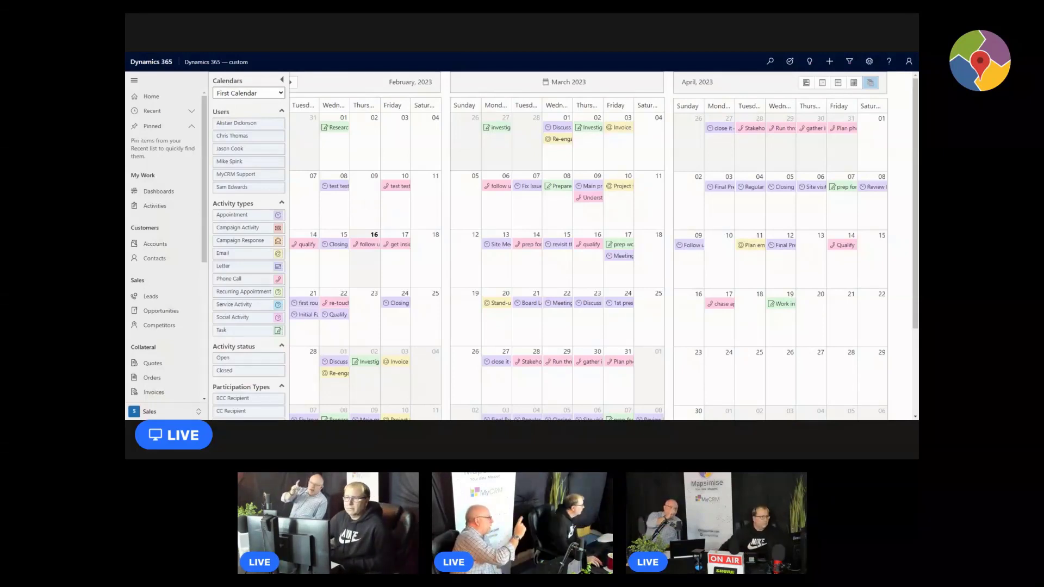
- Drag the test test call from 10 to 23 February and open its phone call record
{"action": "left_click", "coordinate": [248, 93]}
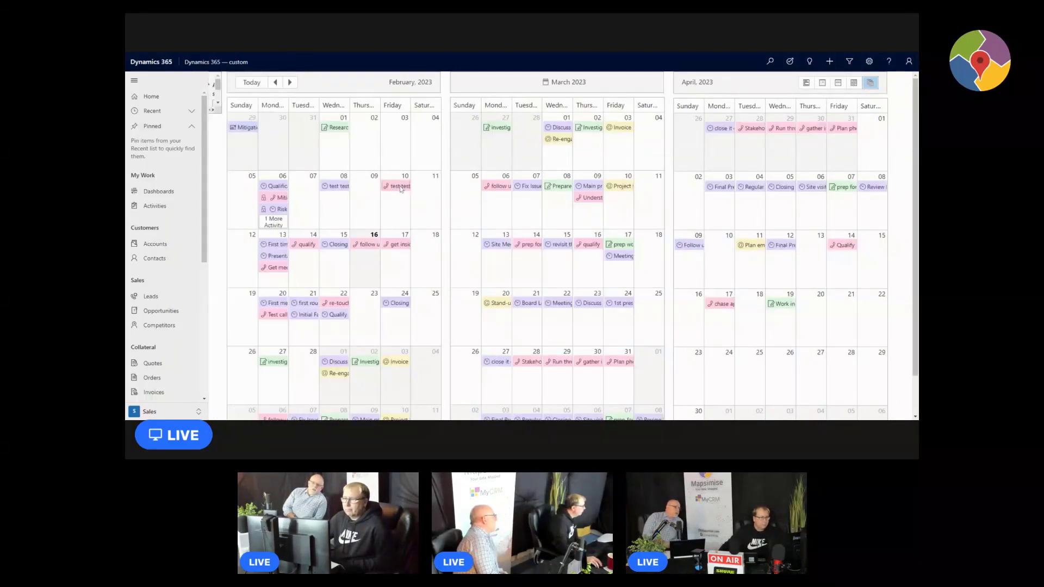
{"action": "left_click_drag", "start_coordinate": [403, 193], "coordinate": [373, 329]}
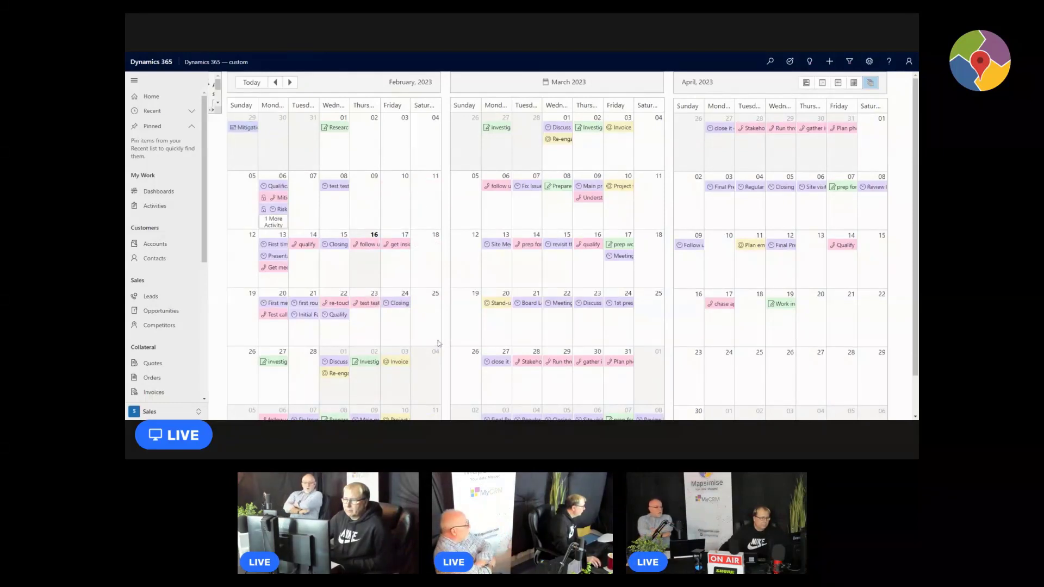
{"action": "double_click", "coordinate": [363, 304]}
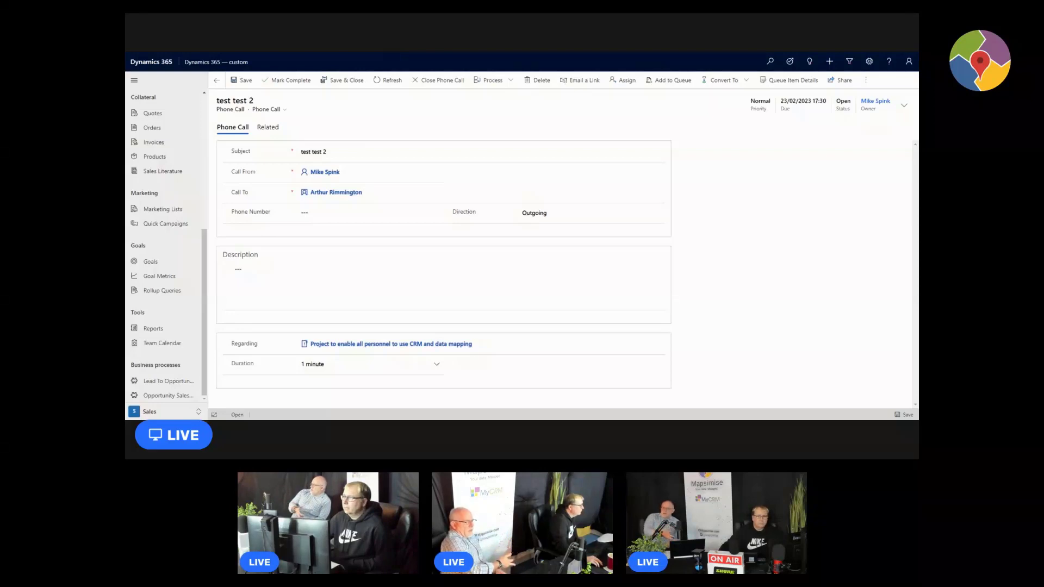
- Go back to the Team Calendar under Tools to see the call on 23 February
{"action": "left_click", "coordinate": [162, 343]}
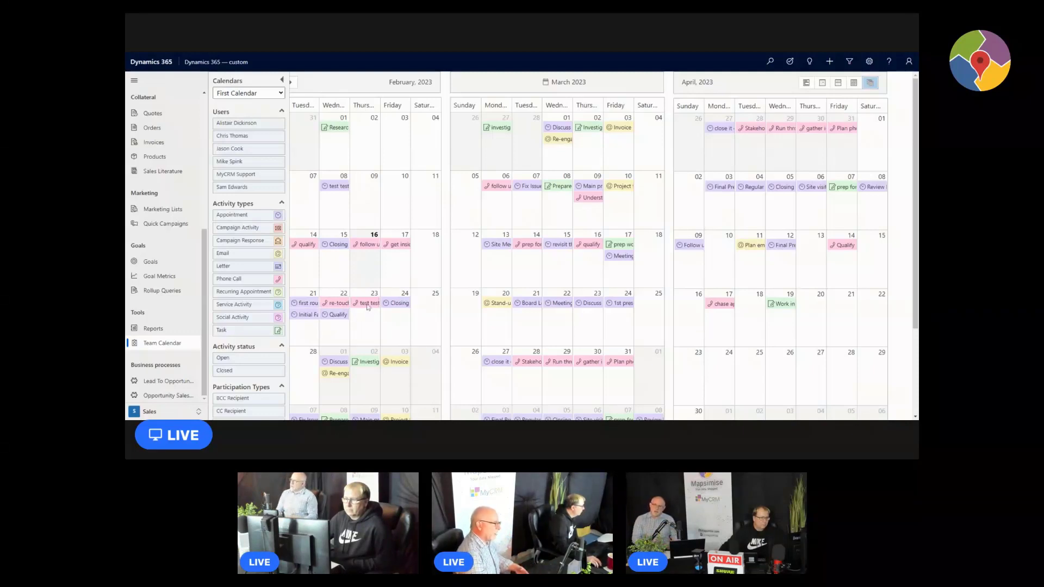
- Hide the filters and step through Month, Week and Day views to the 1–8 March agenda
{"action": "left_click", "coordinate": [342, 294]}
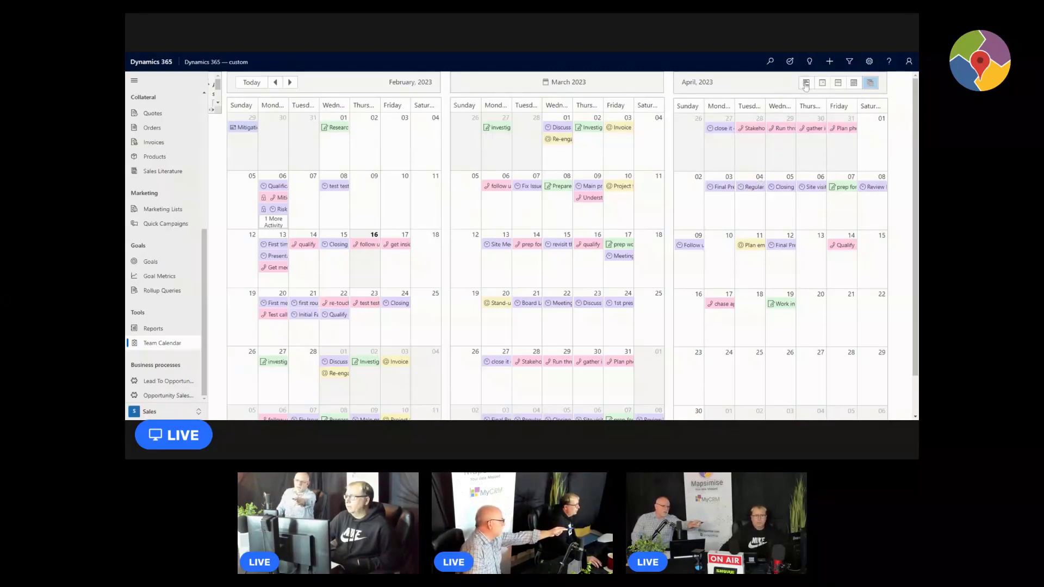
{"action": "left_click", "coordinate": [854, 84]}
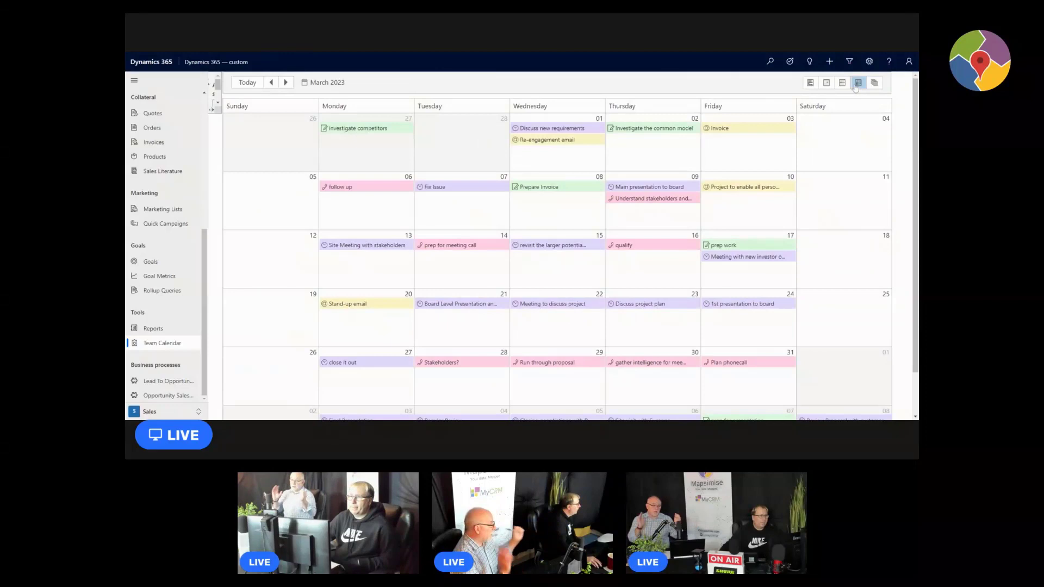
{"action": "left_click", "coordinate": [843, 85]}
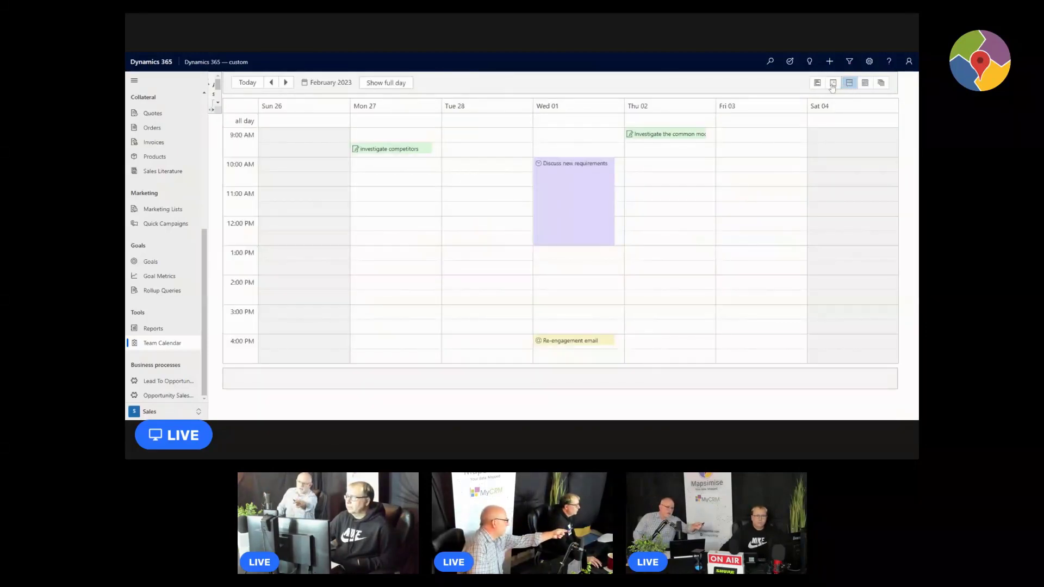
{"action": "left_click", "coordinate": [832, 86]}
{"action": "left_click", "coordinate": [810, 82]}
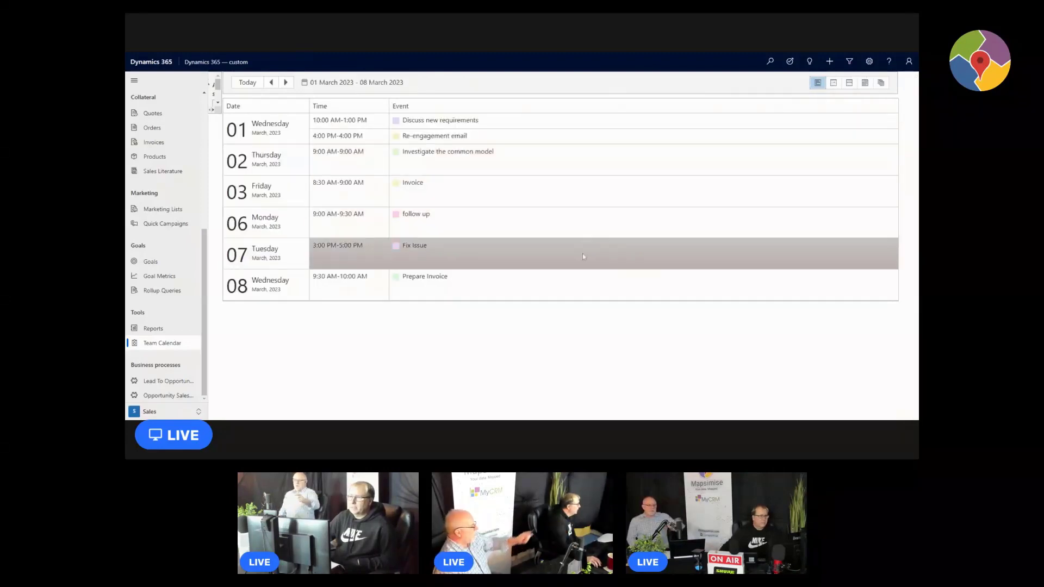